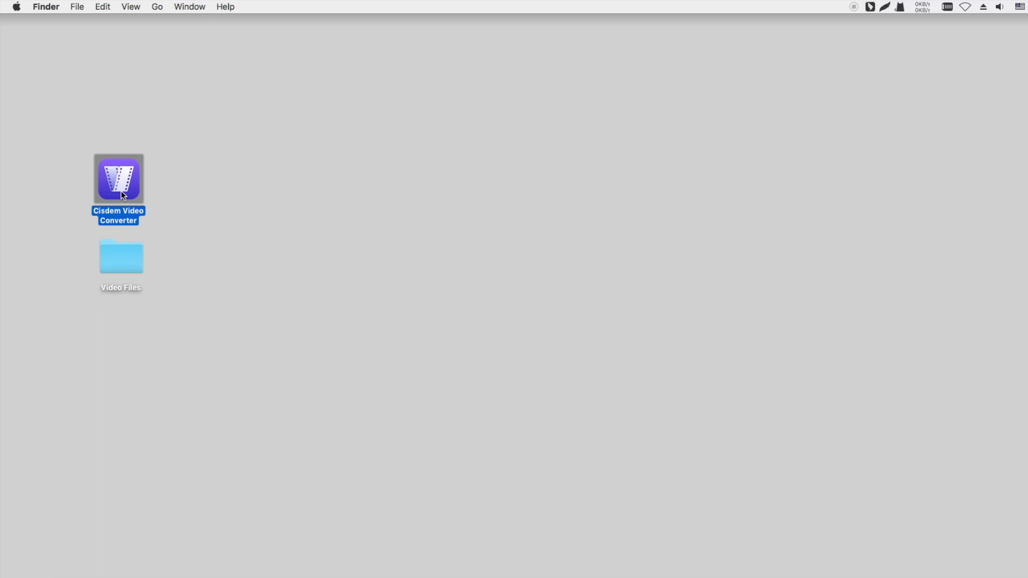
- Launch the converter and drag the AVI, MKV, MOV and MP4 videos from Video Files into it
double_click(121, 191)
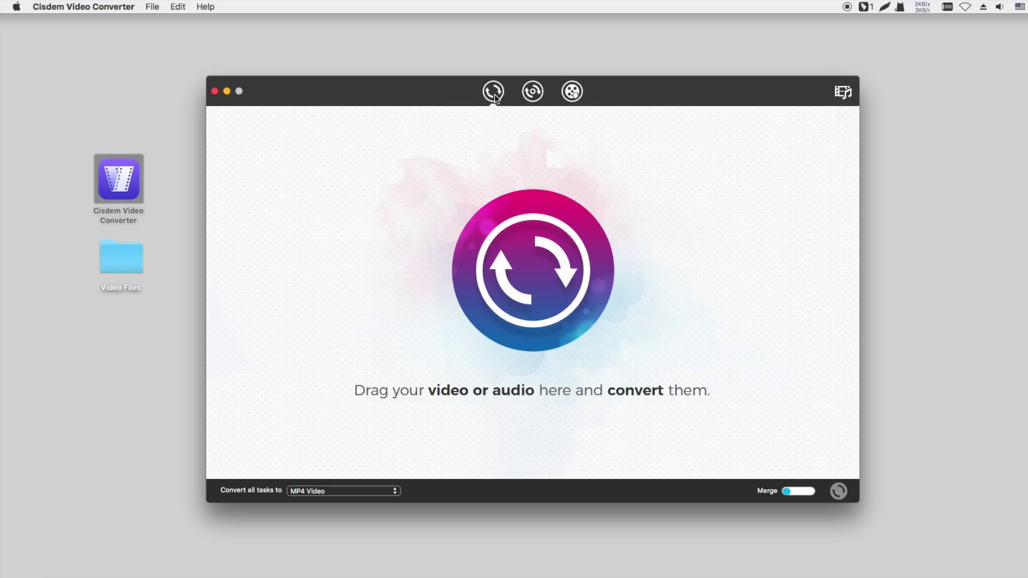
double_click(131, 259)
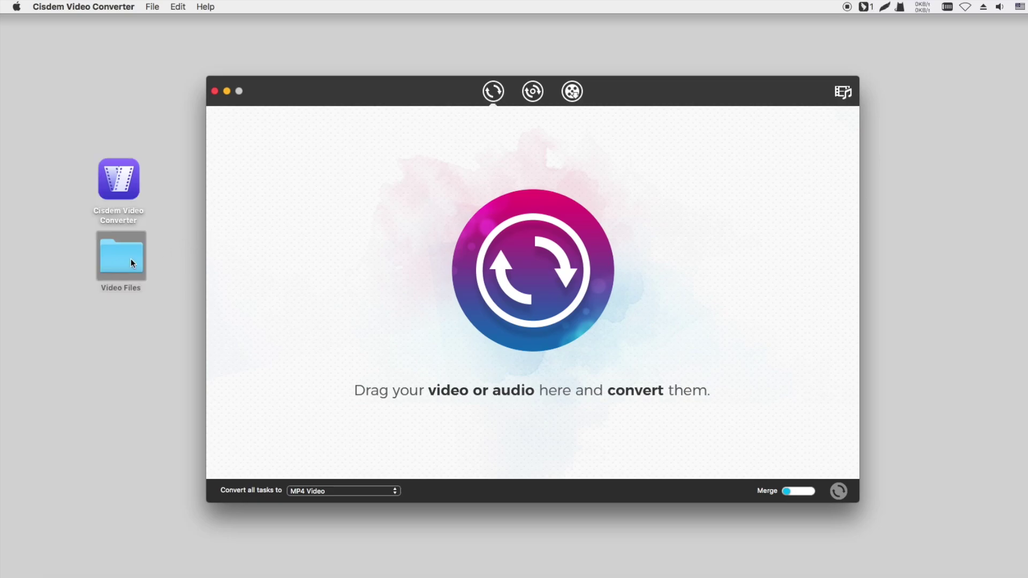
mouse_move(562, 332)
mouse_down()
mouse_move(575, 283)
mouse_move(471, 195)
mouse_up()
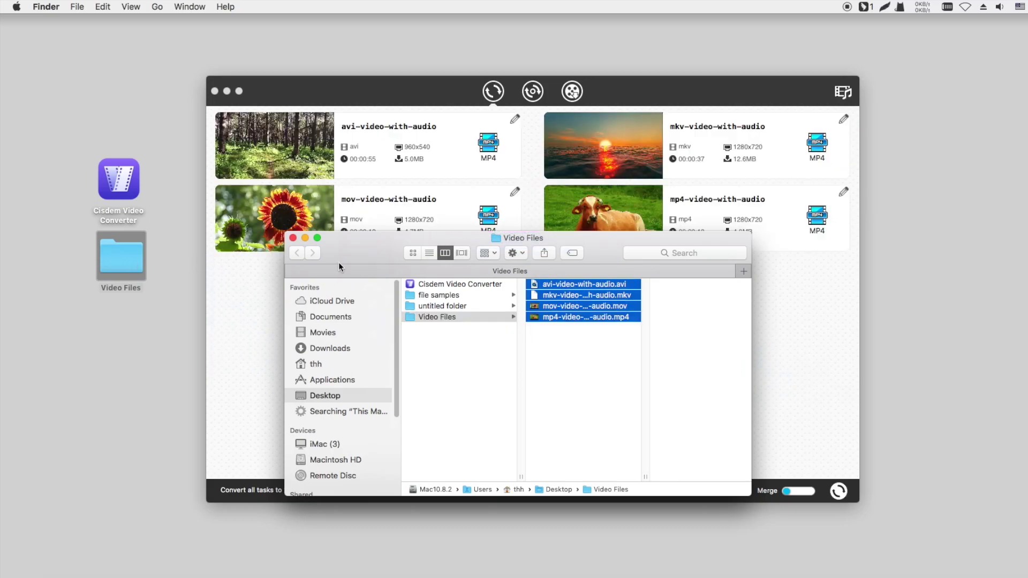
click(305, 237)
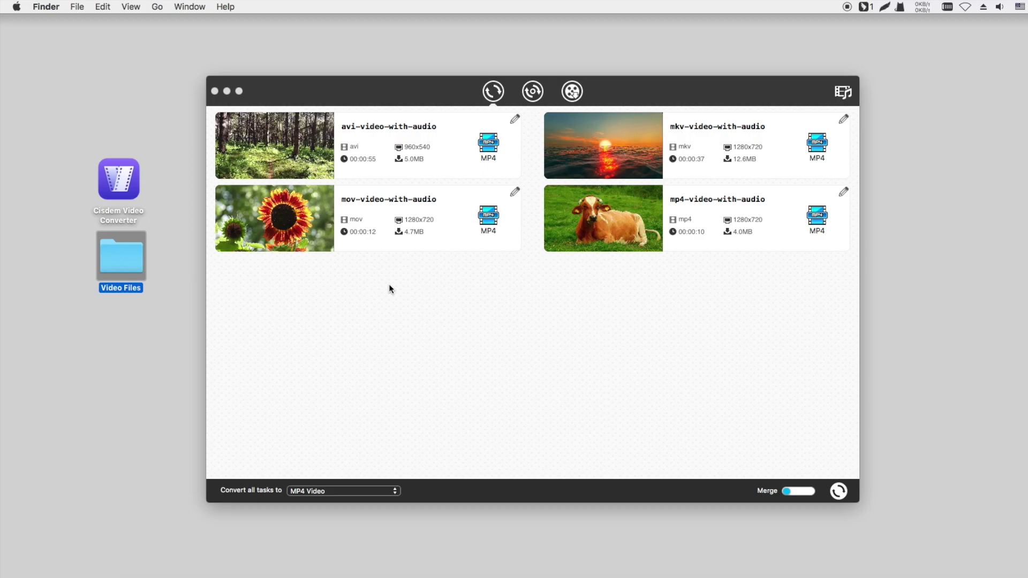
- Set the avi video's output to MP3 Audio
click(488, 149)
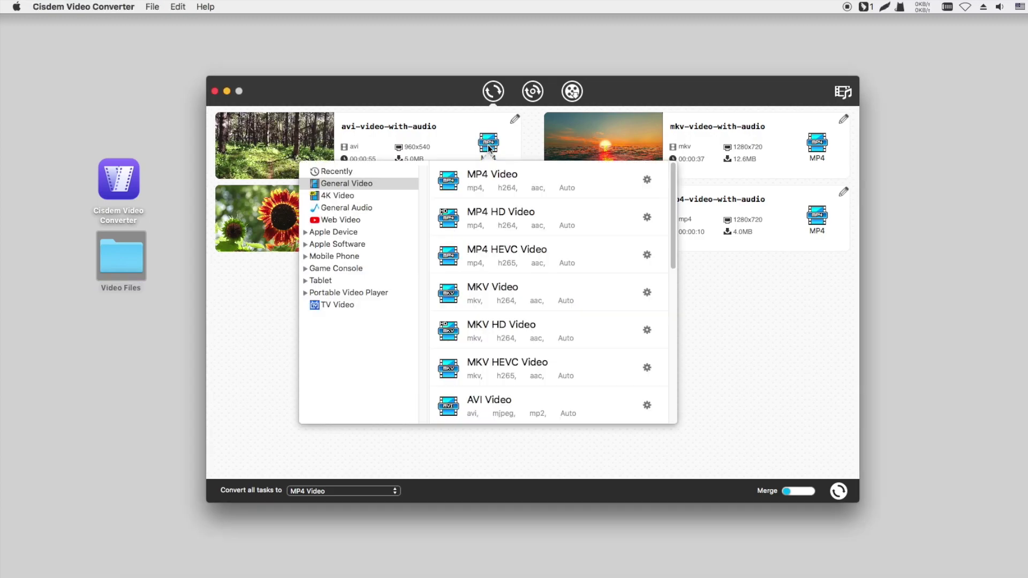
click(349, 207)
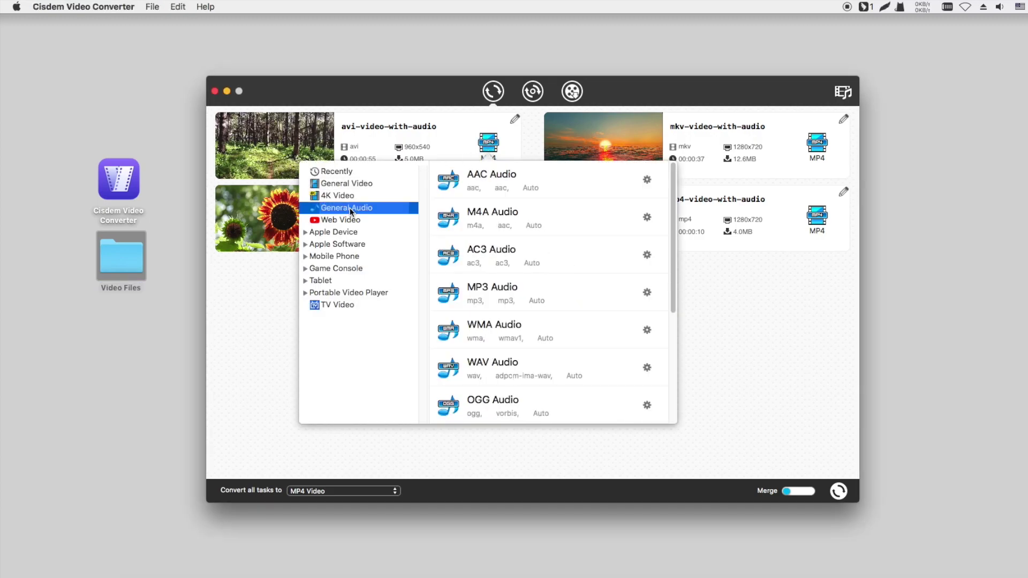
click(487, 291)
click(488, 292)
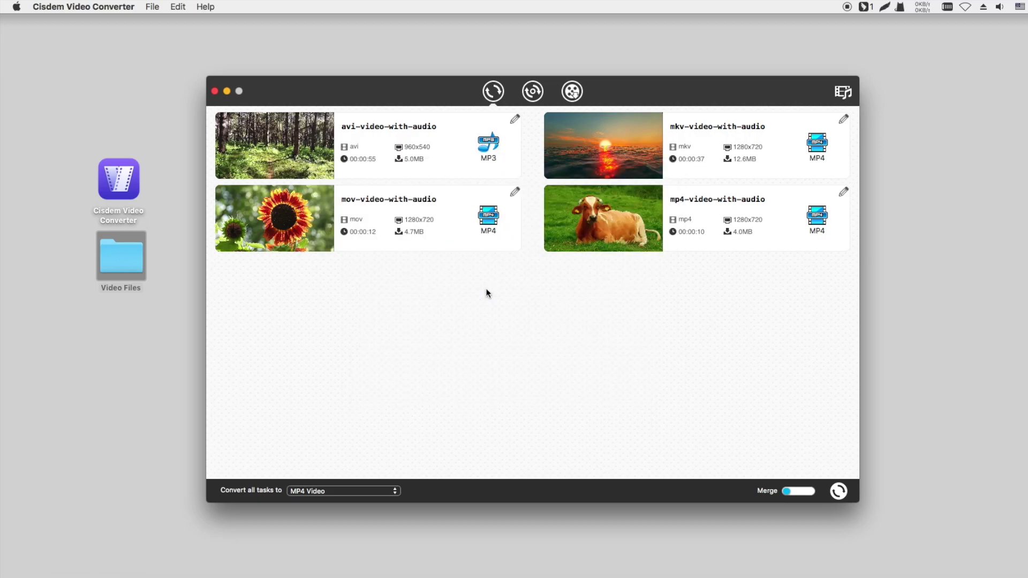
- Set the mkv video's output to WAV Audio
click(816, 144)
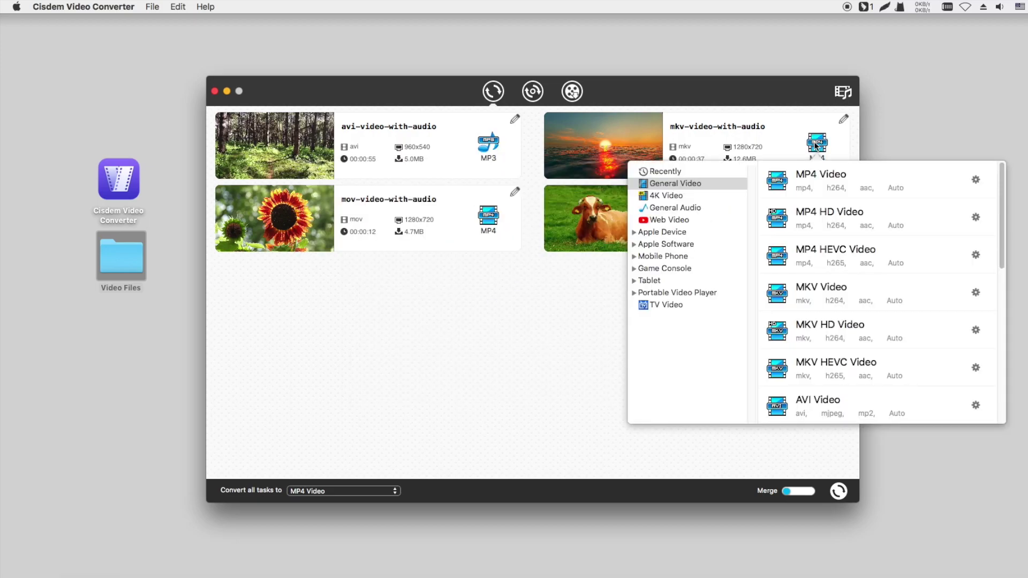
click(684, 208)
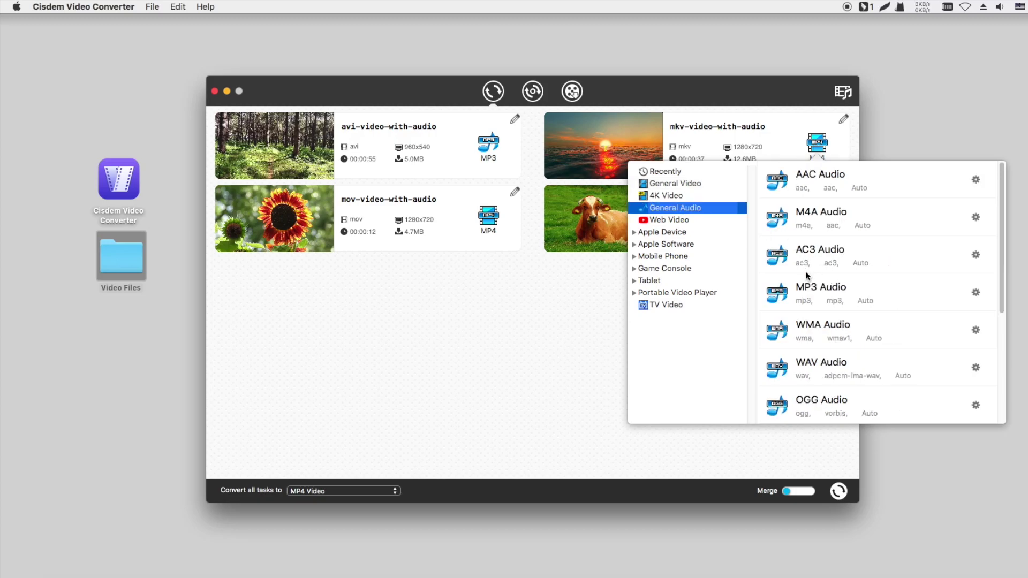
scroll(807, 275, down, 3)
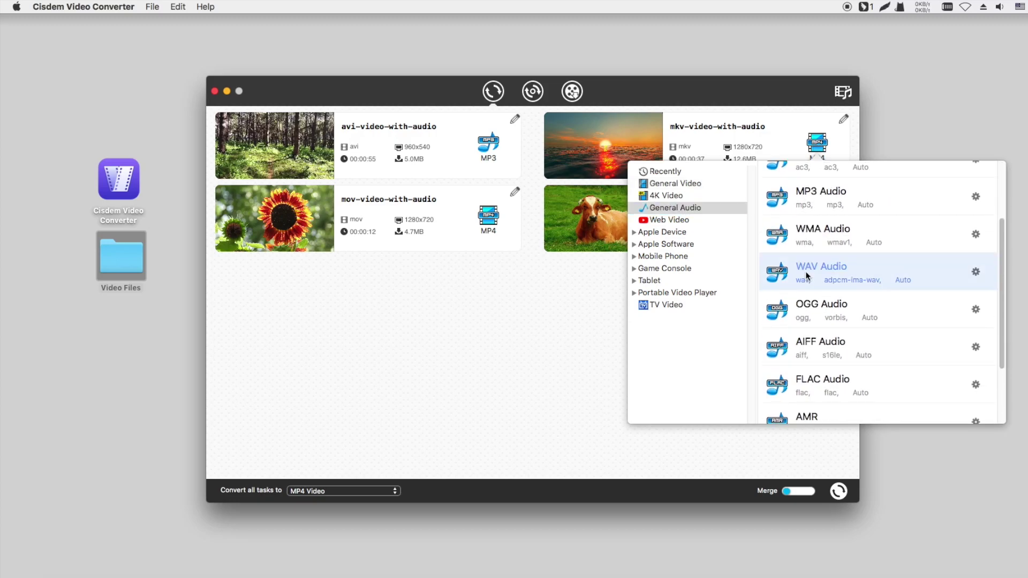
click(807, 276)
- Set the mov video's output to M4A Audio
click(485, 225)
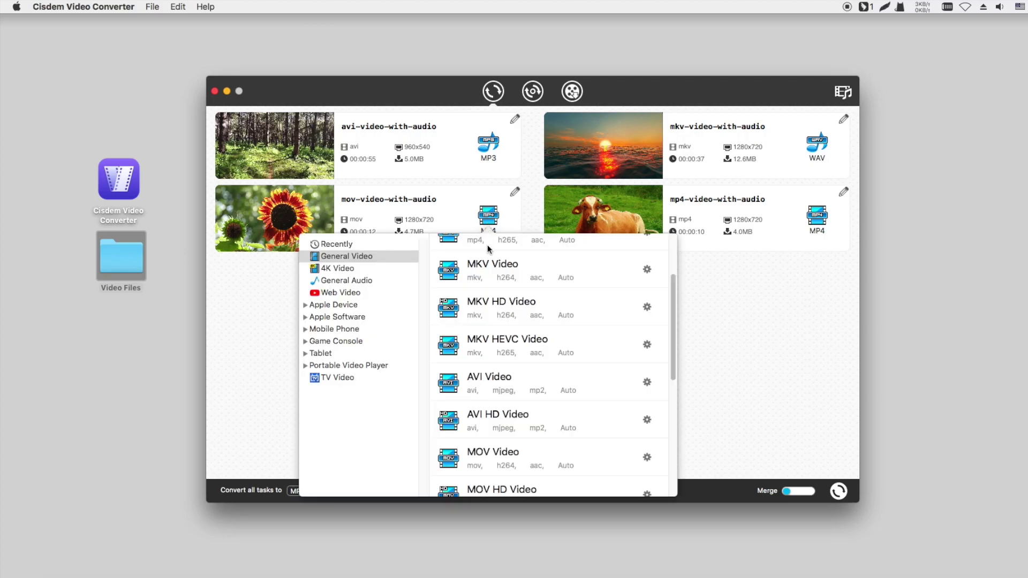
scroll(488, 249, up, 3)
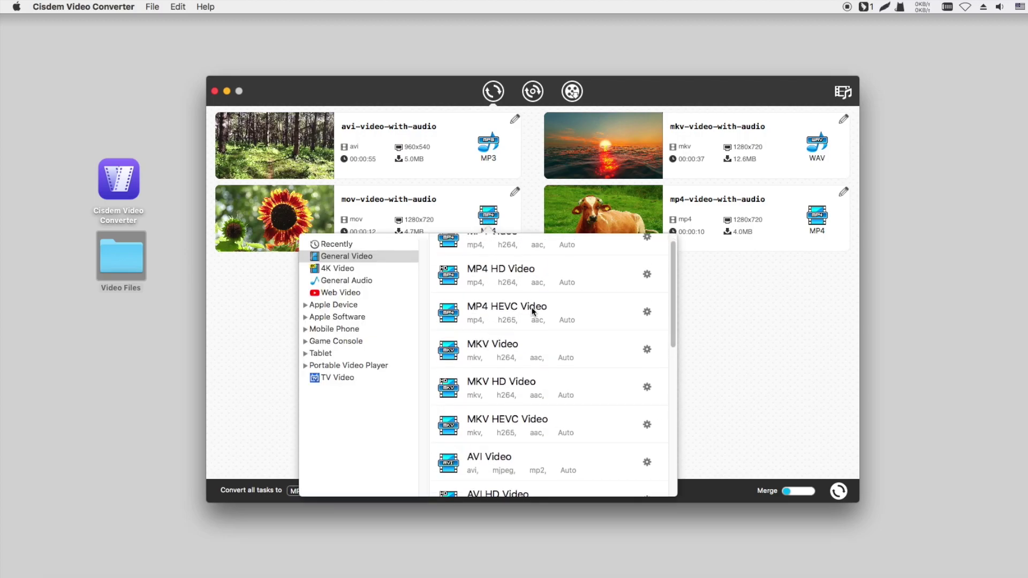
scroll(498, 316, down, 5)
click(368, 282)
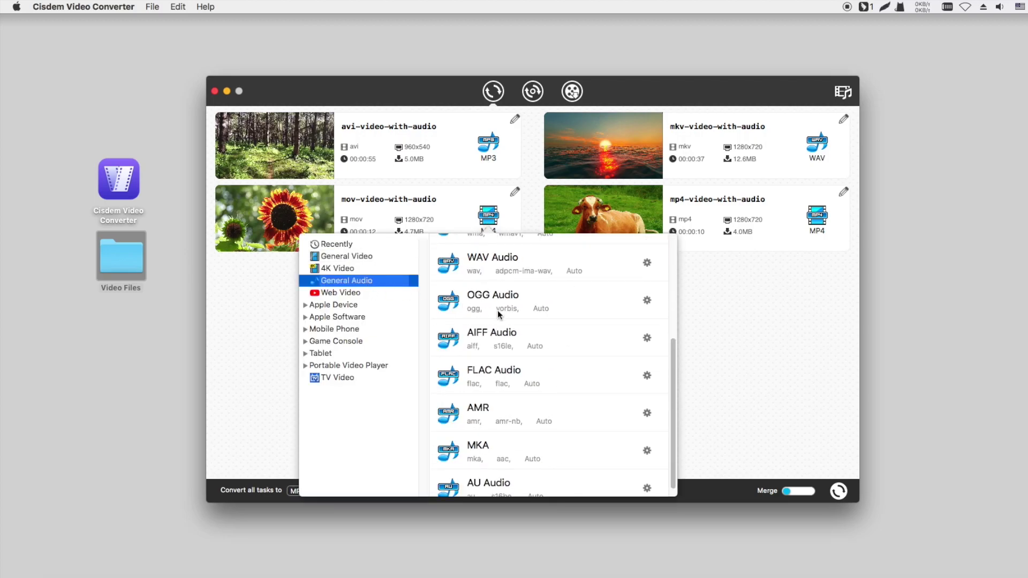
scroll(497, 314, up, 5)
click(501, 289)
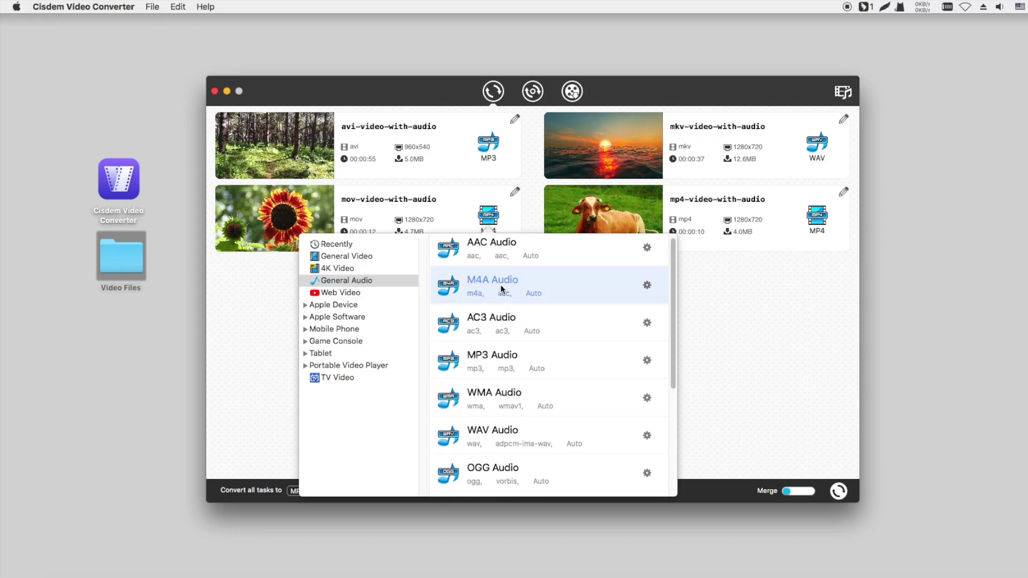
click(501, 289)
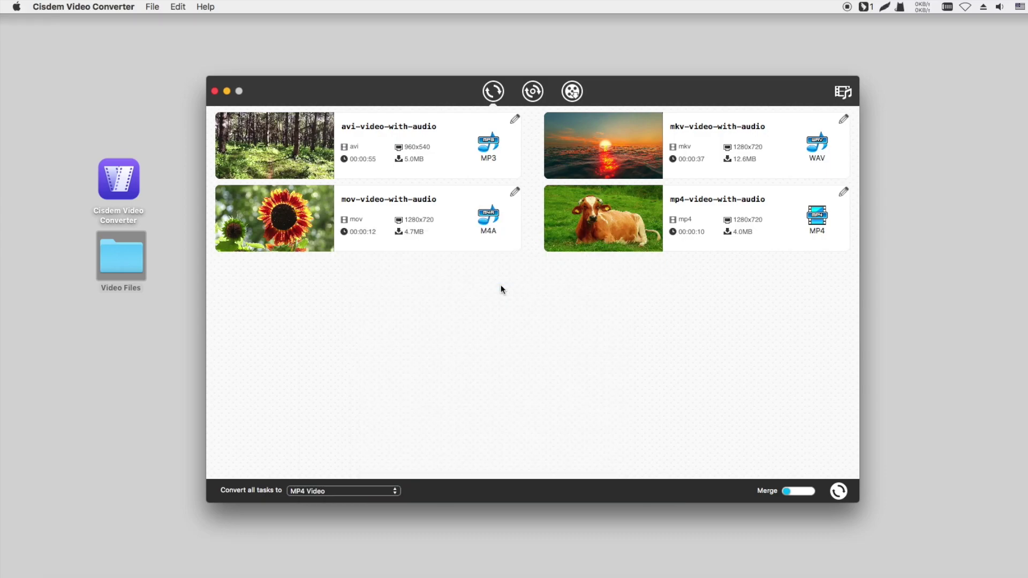
- Set the mp4 video's output to FLAC Audio
click(816, 218)
click(694, 282)
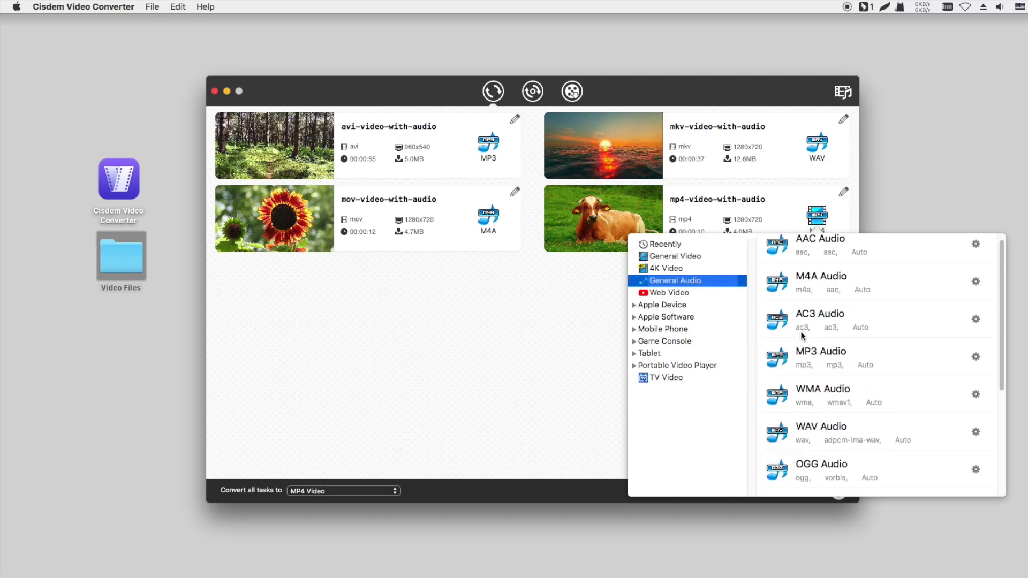
scroll(814, 356, down, 5)
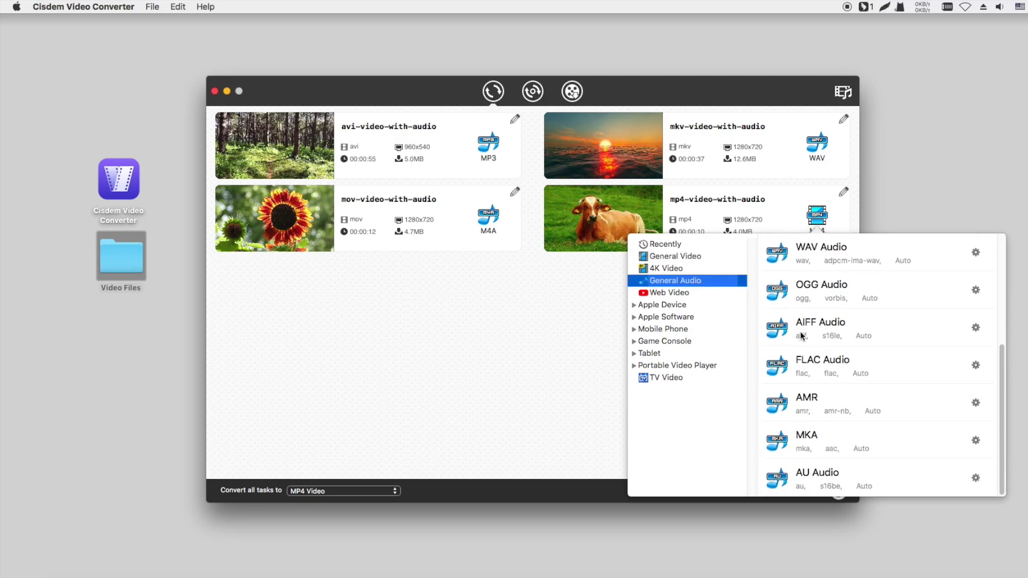
click(814, 360)
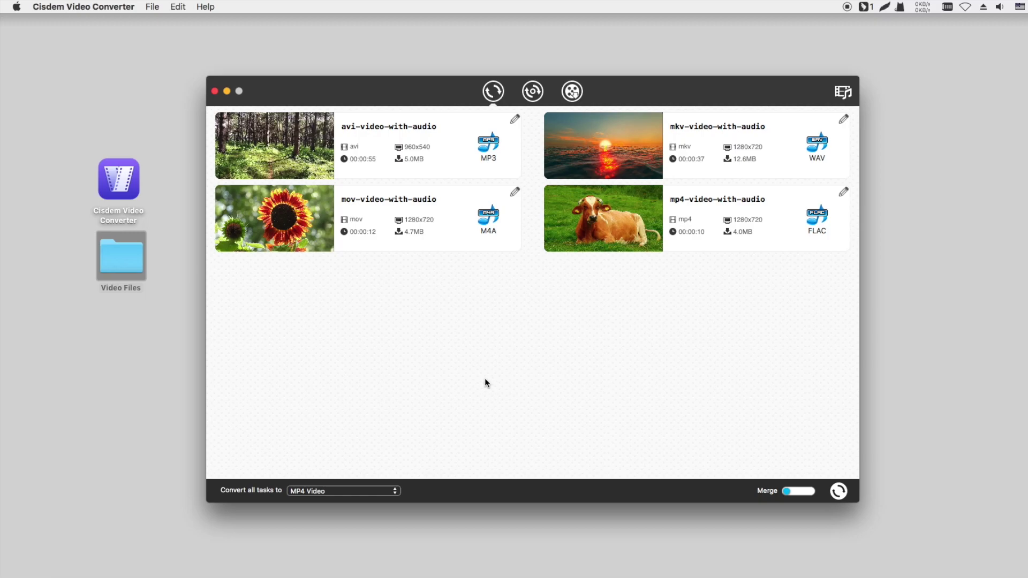
- Choose MP3 Audio under 'Convert all tasks to' so every task outputs MP3
click(364, 492)
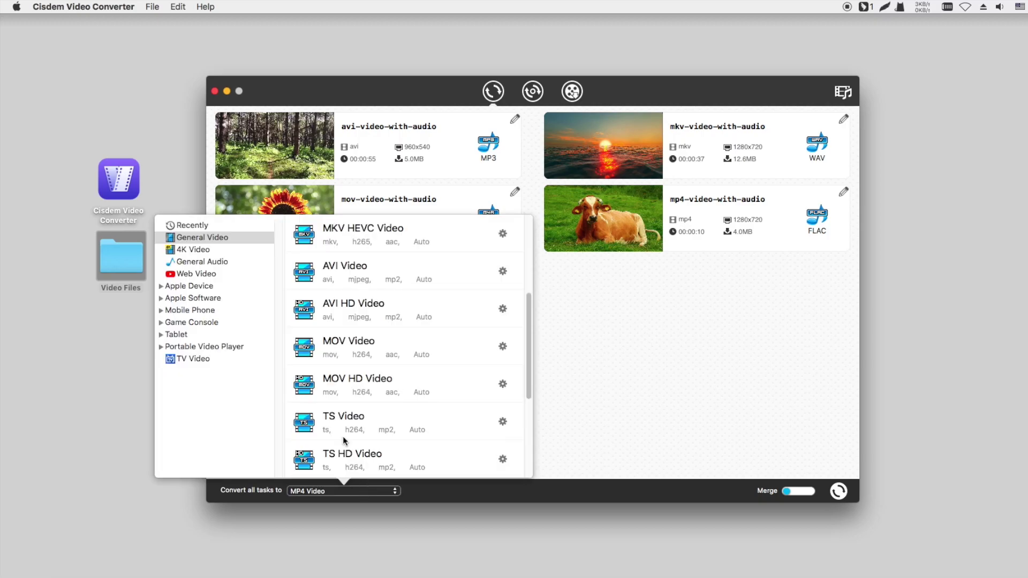
click(225, 262)
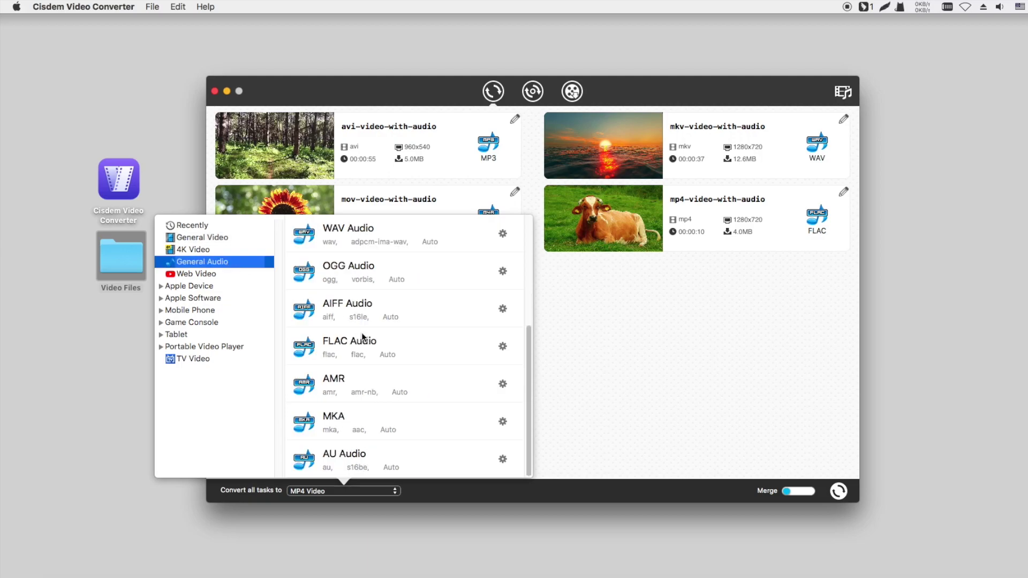
scroll(361, 332, up, 3)
click(381, 284)
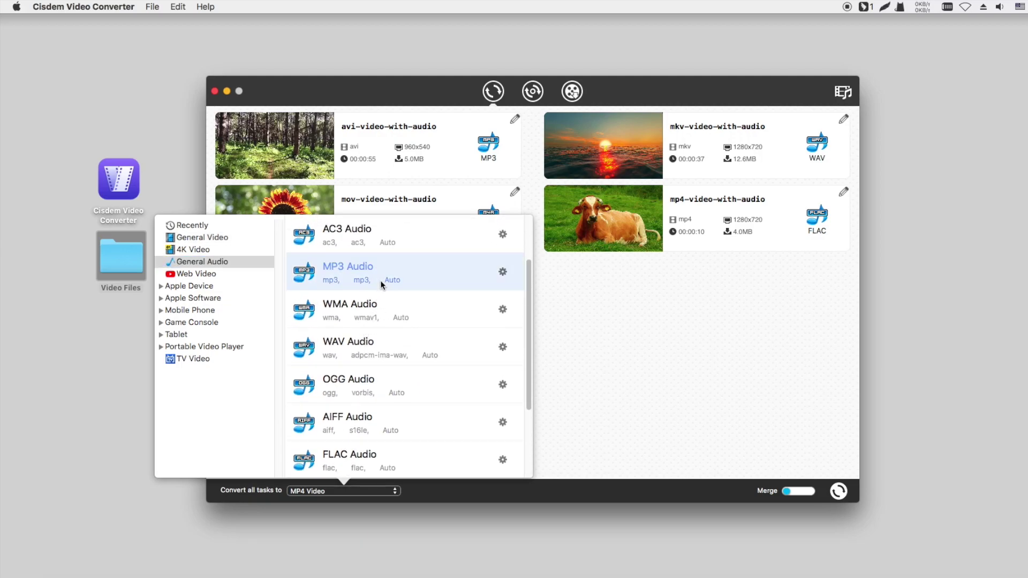
click(381, 284)
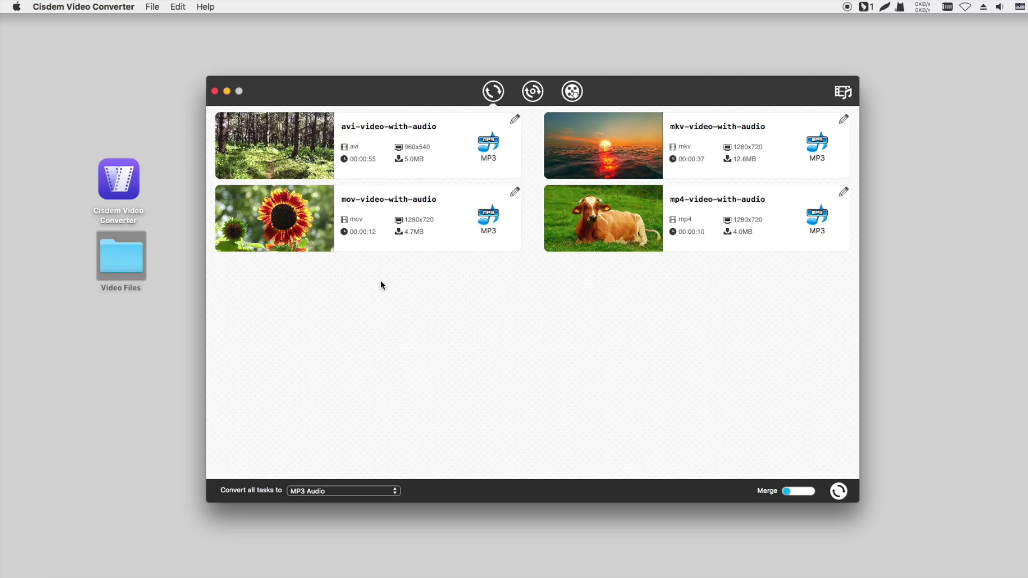
- Check the MP3 advanced settings, leaving codec mp3, quality High, sample rate and channel Auto
click(333, 489)
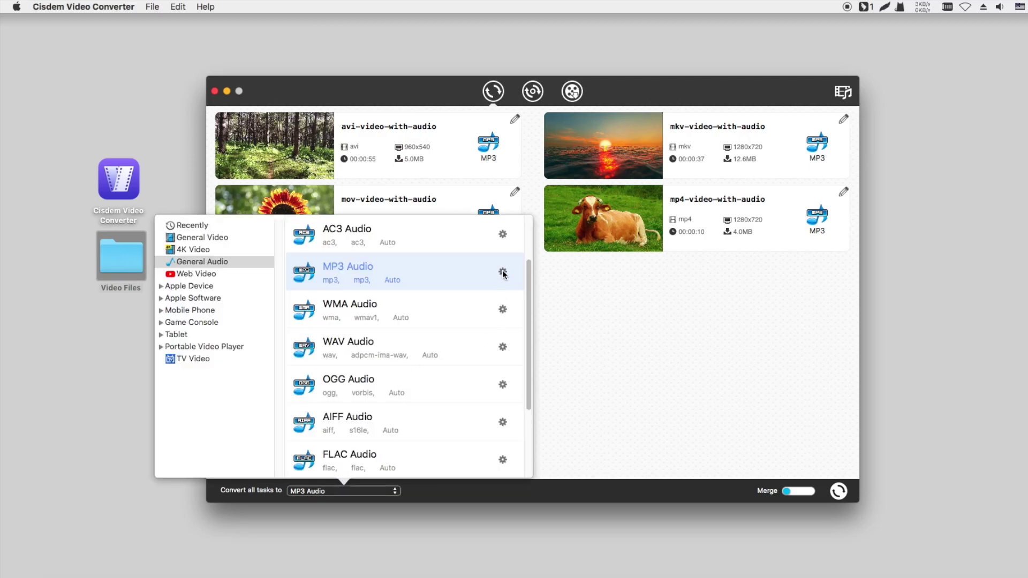
click(502, 272)
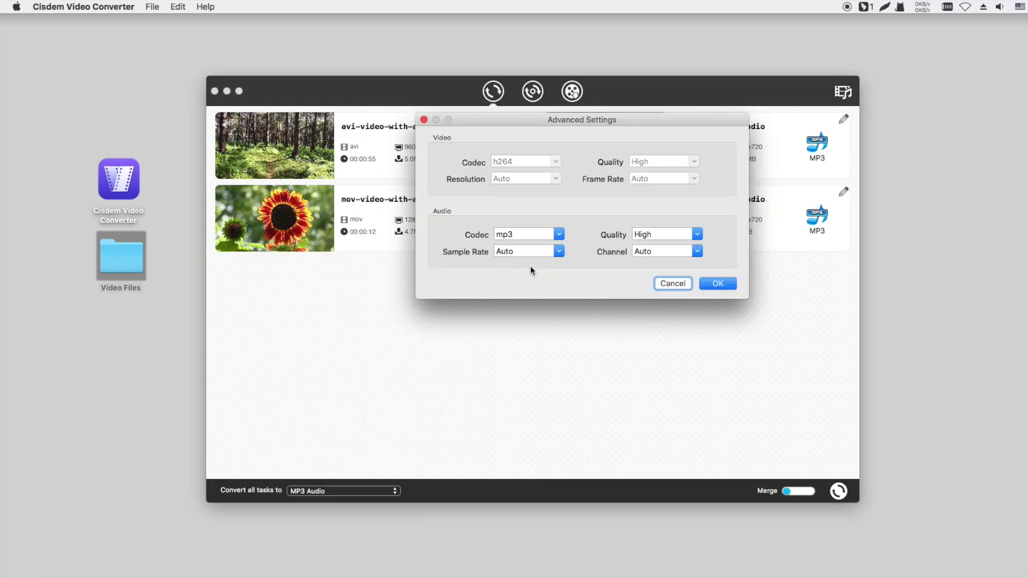
click(560, 236)
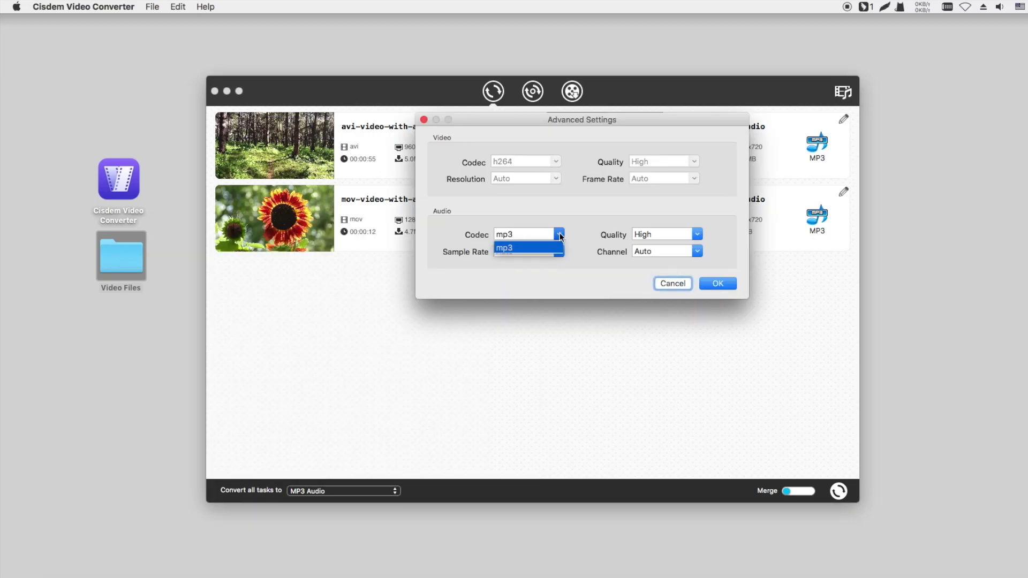
click(560, 251)
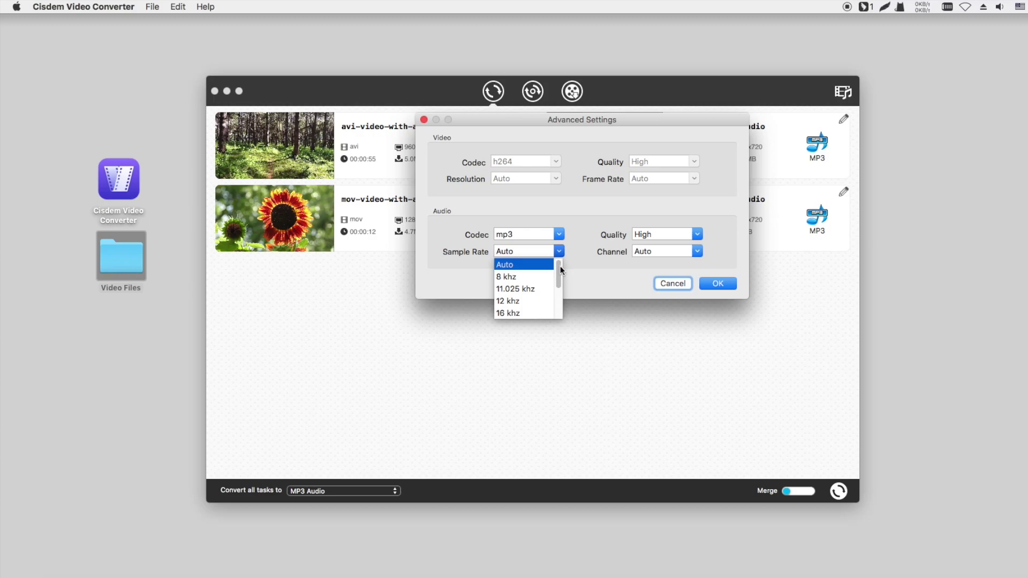
drag(560, 265, 557, 298)
click(603, 270)
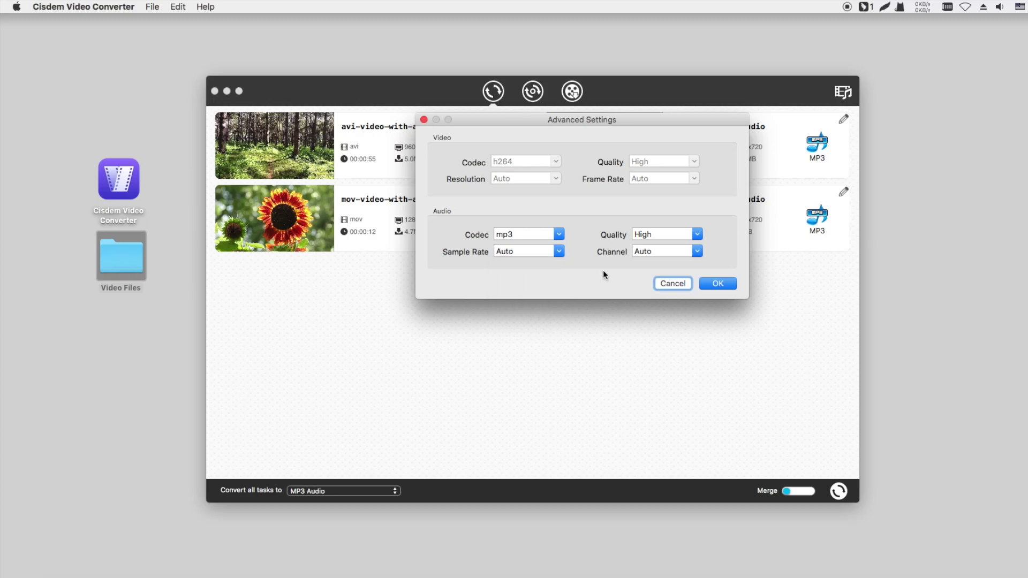
click(697, 233)
click(710, 237)
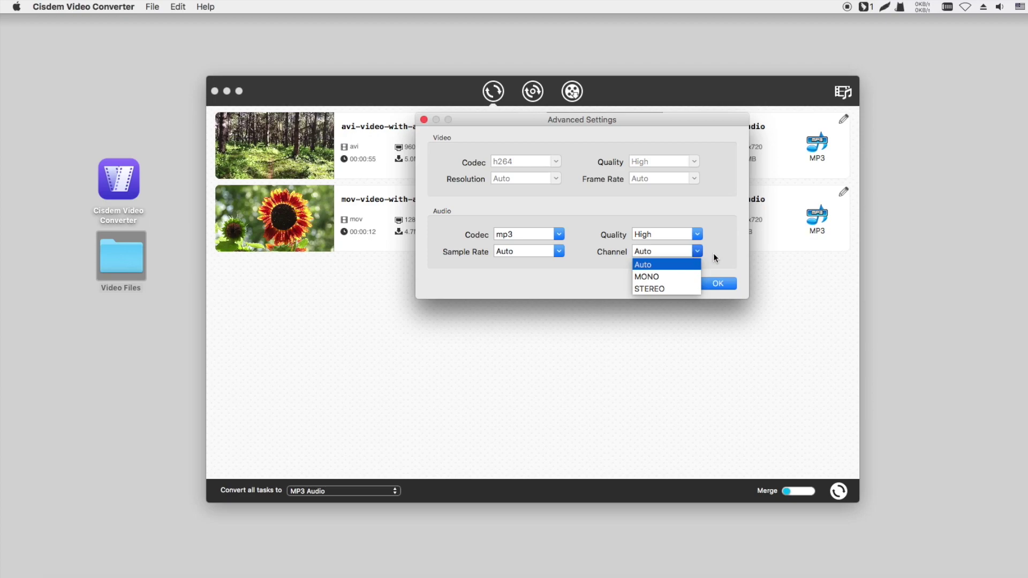
click(713, 258)
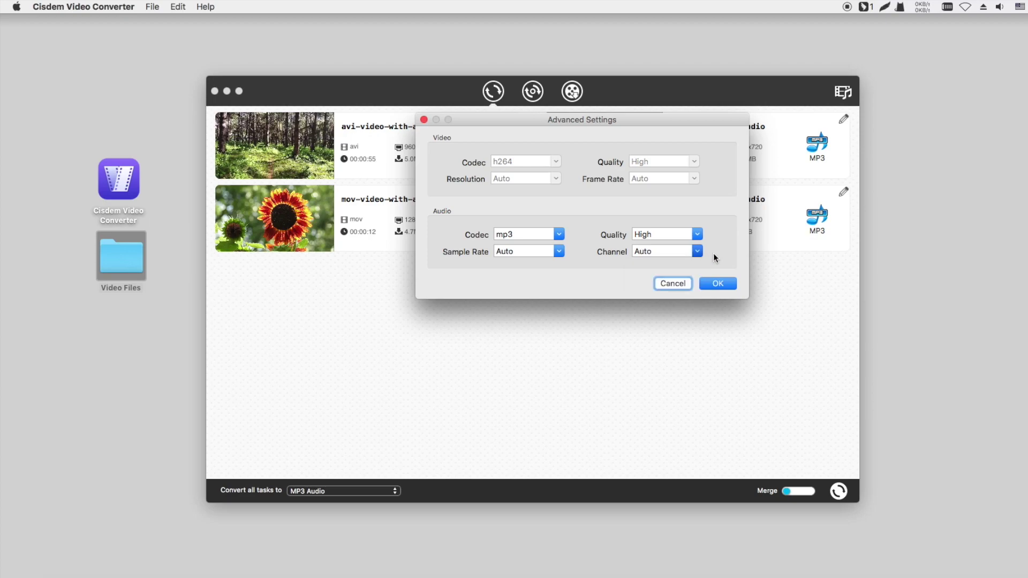
- Cancel the advanced settings, switch Merge on, and open the avi video's editor
click(674, 284)
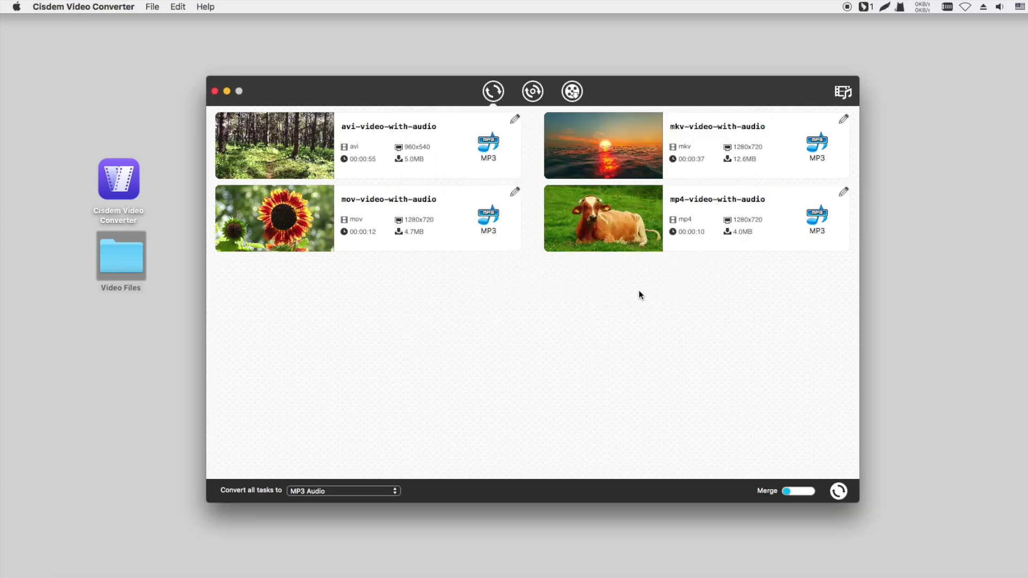
click(798, 492)
click(515, 119)
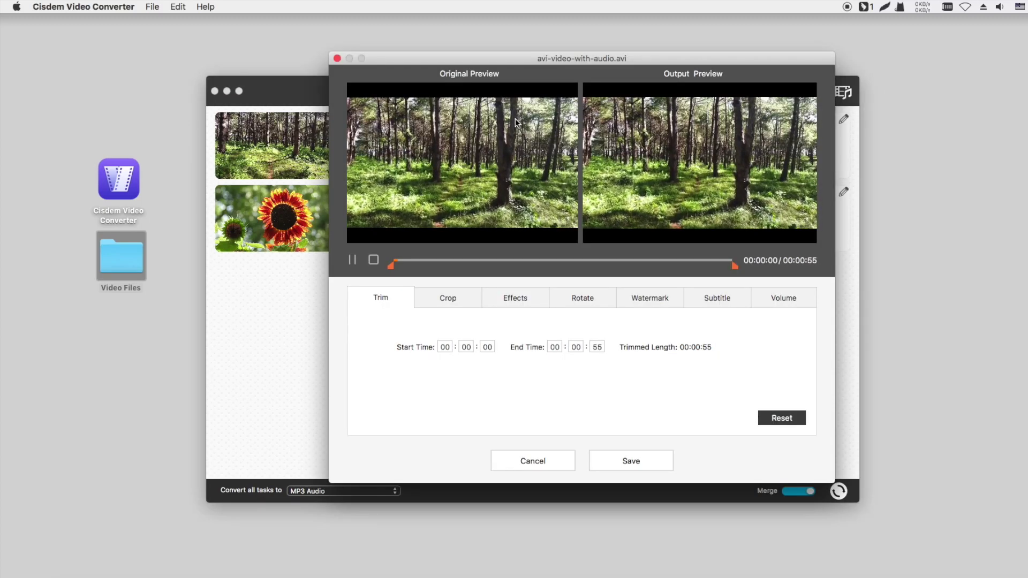
- Trim the avi clip to 00:00:04–00:00:53, browse the other edit tabs, and save
drag(391, 266, 452, 265)
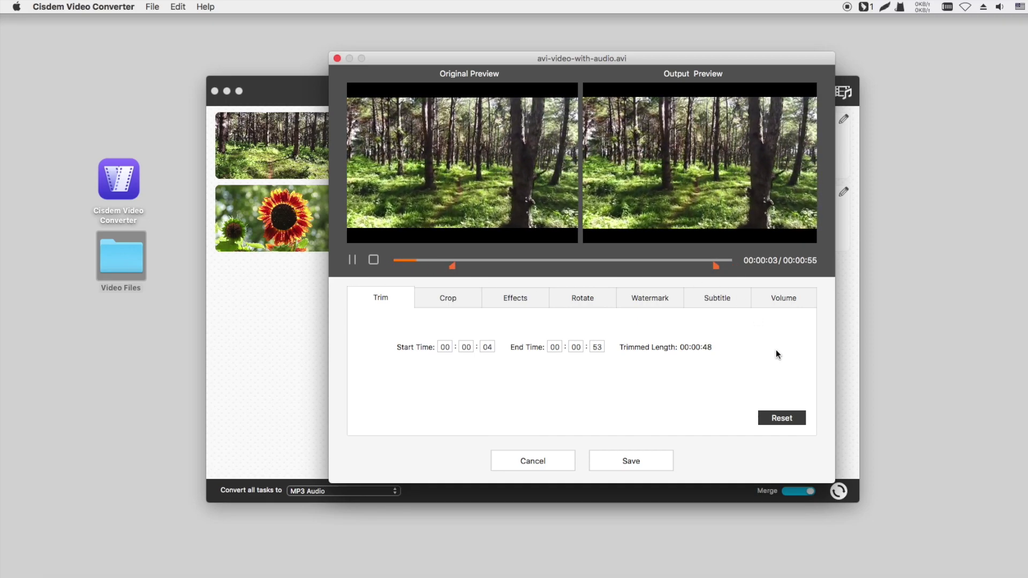
click(782, 298)
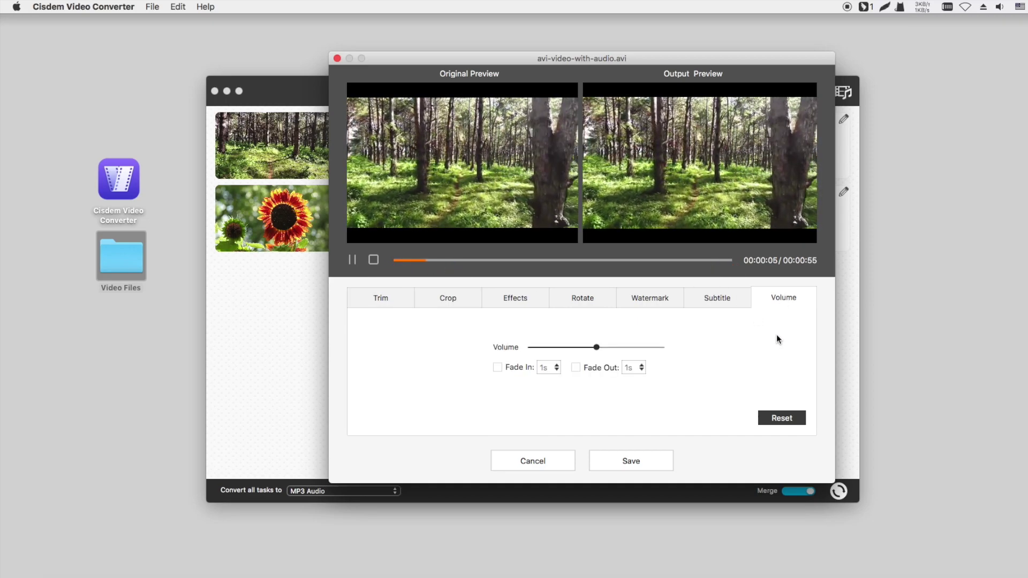
click(456, 301)
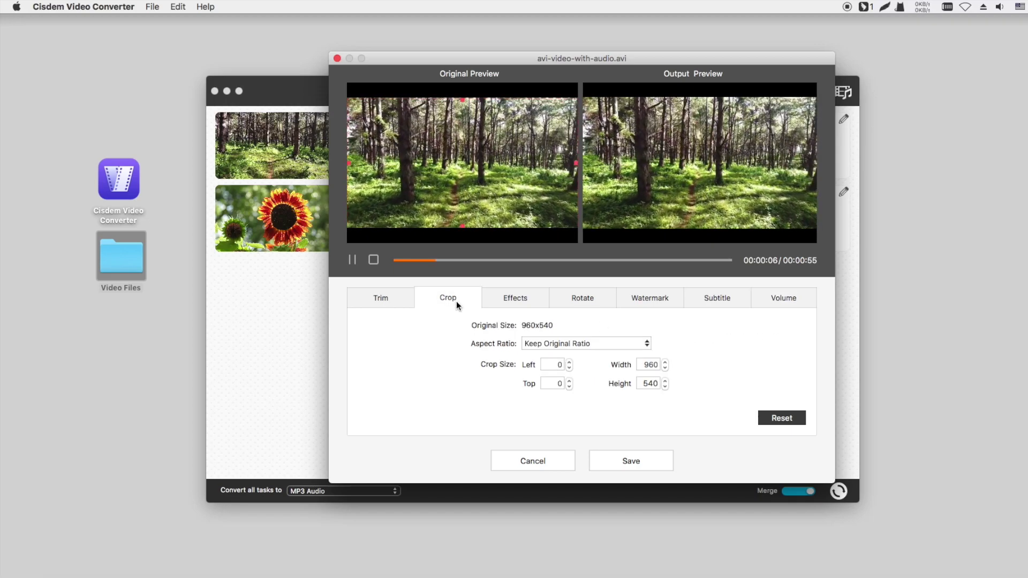
click(509, 304)
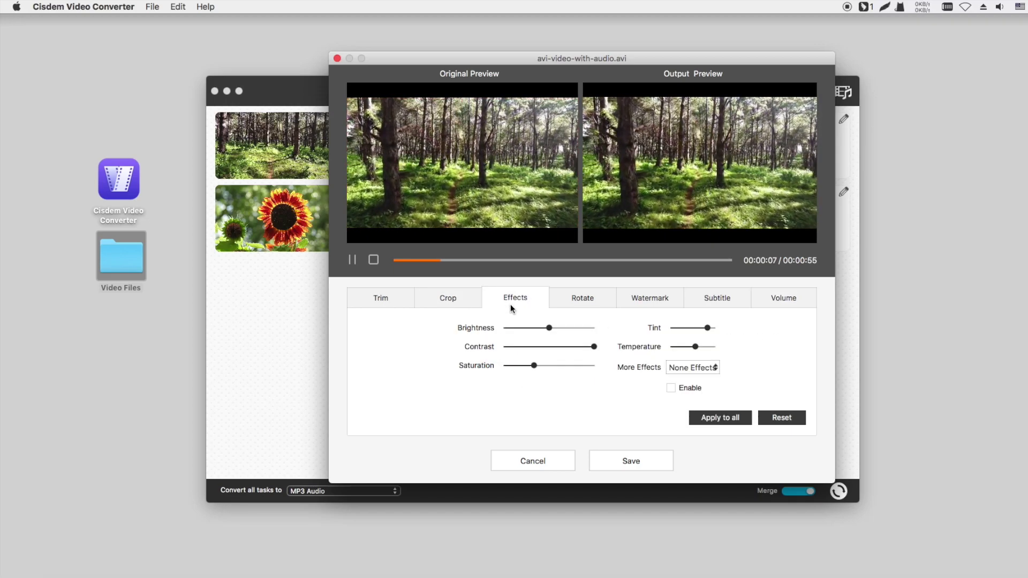
click(573, 300)
click(652, 298)
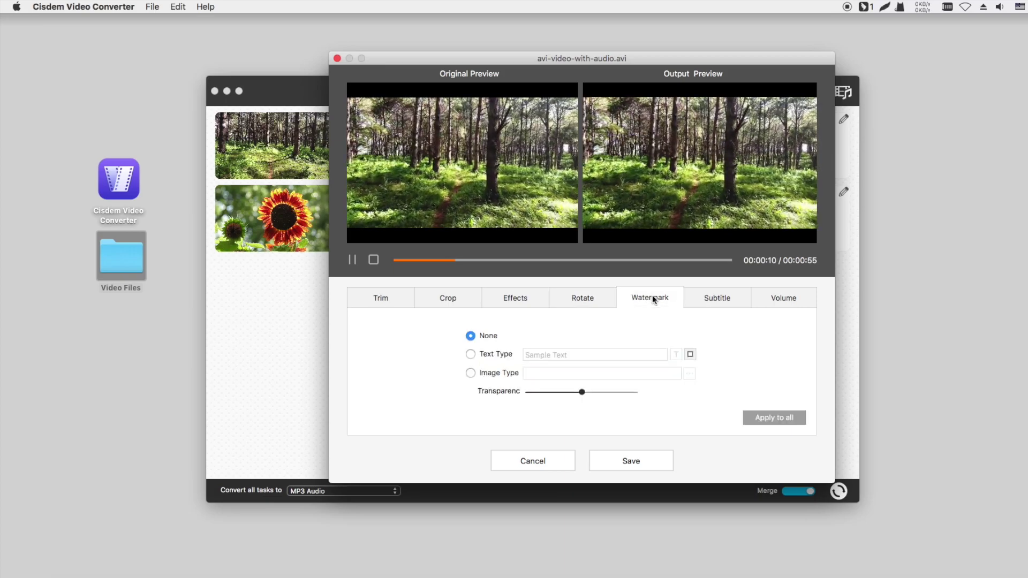
click(706, 304)
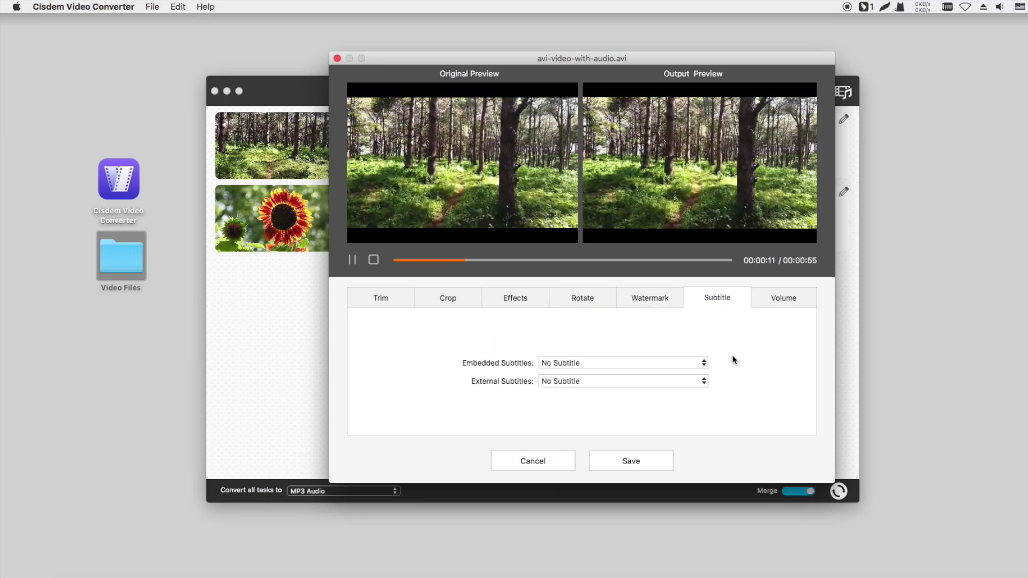
click(637, 461)
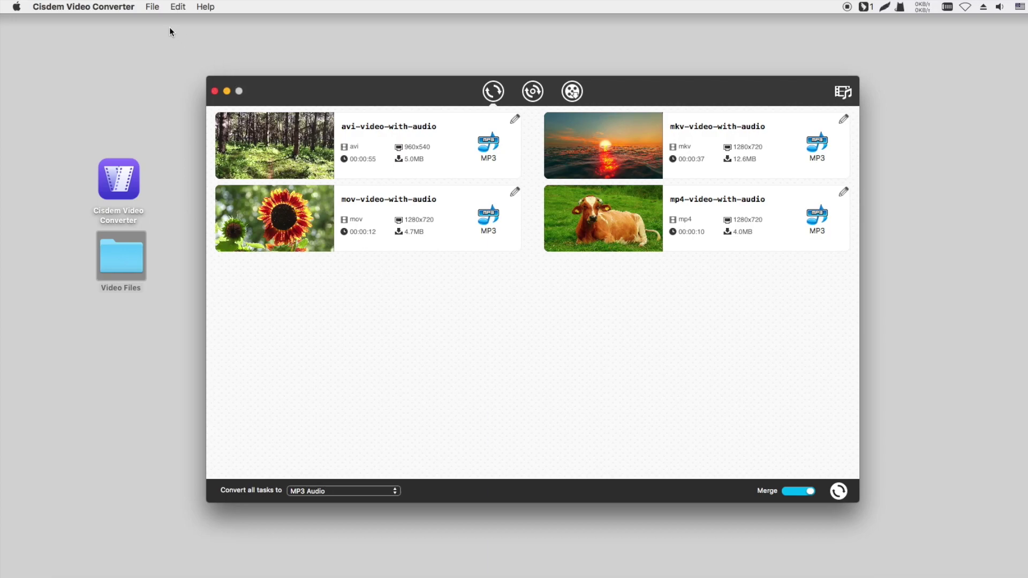
- Set the conversion output folder to Downloads > Cisdem Video Converter
click(151, 8)
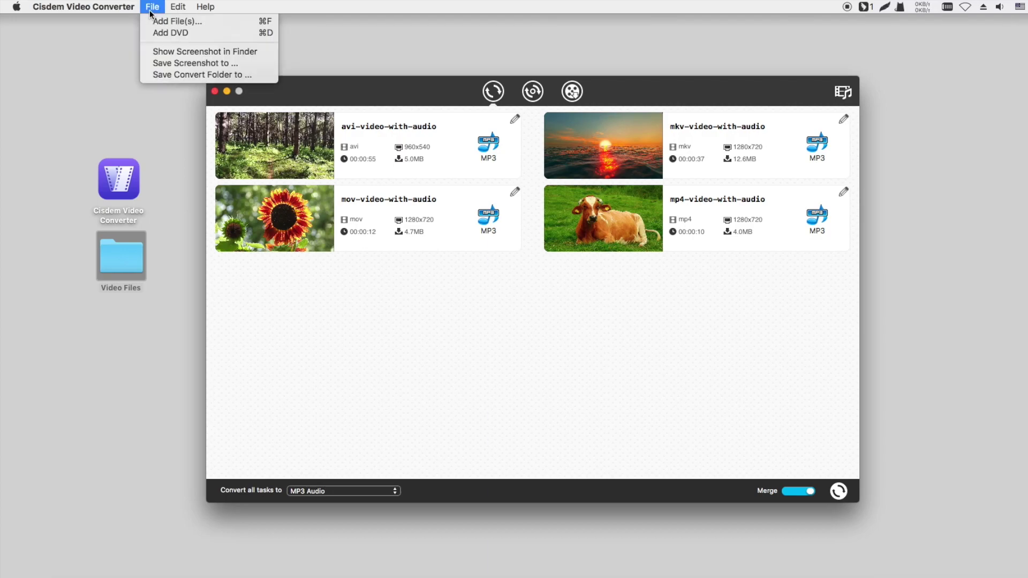
click(177, 74)
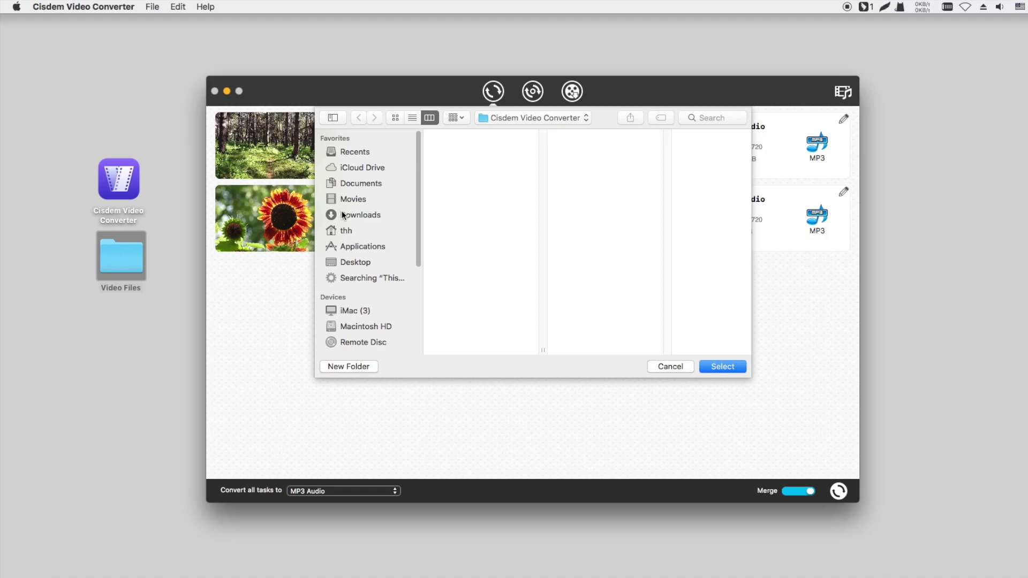
click(343, 215)
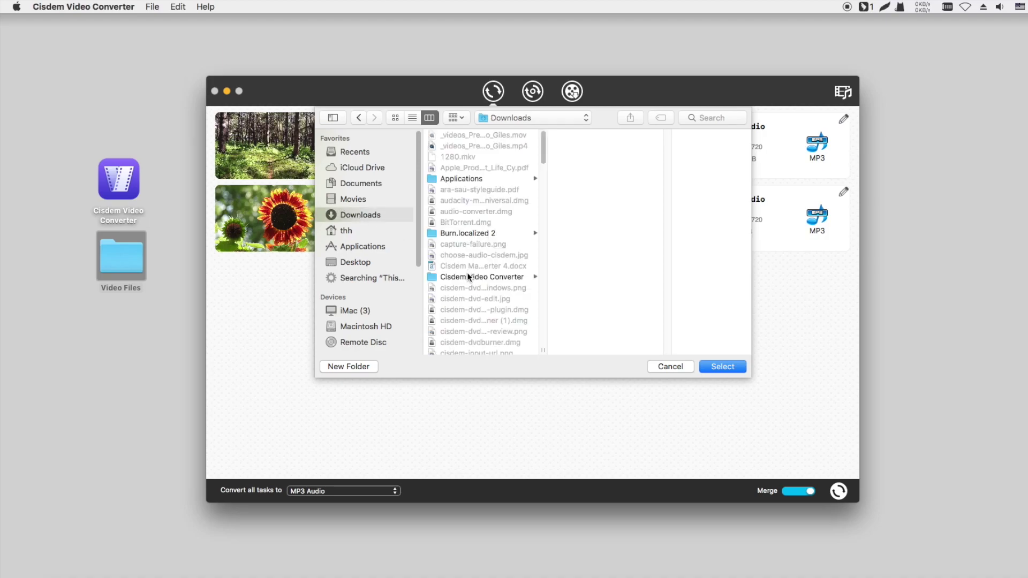
click(476, 277)
click(736, 367)
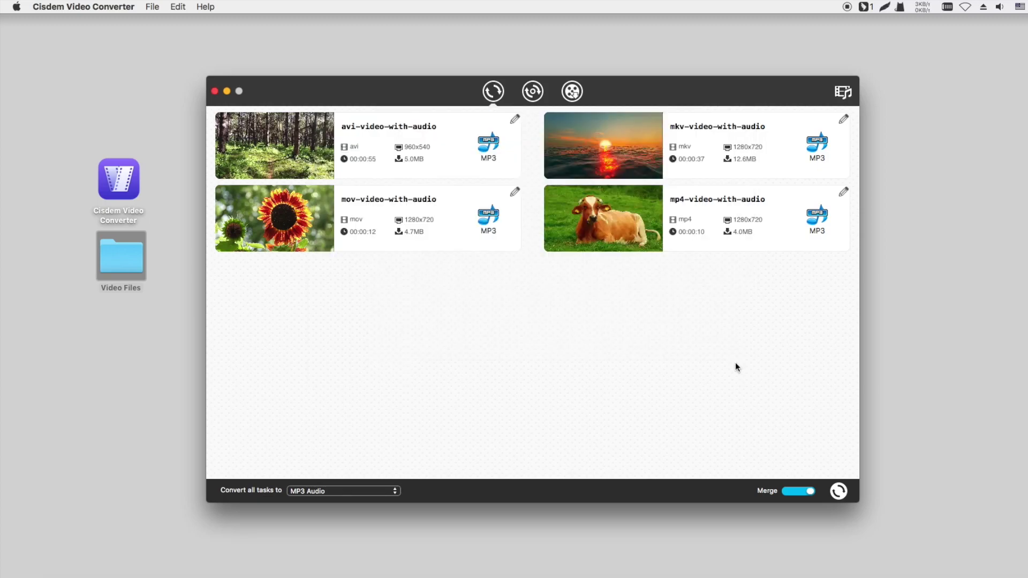
- Convert the four videos into a single merged MP3 and show it in Finder
click(838, 491)
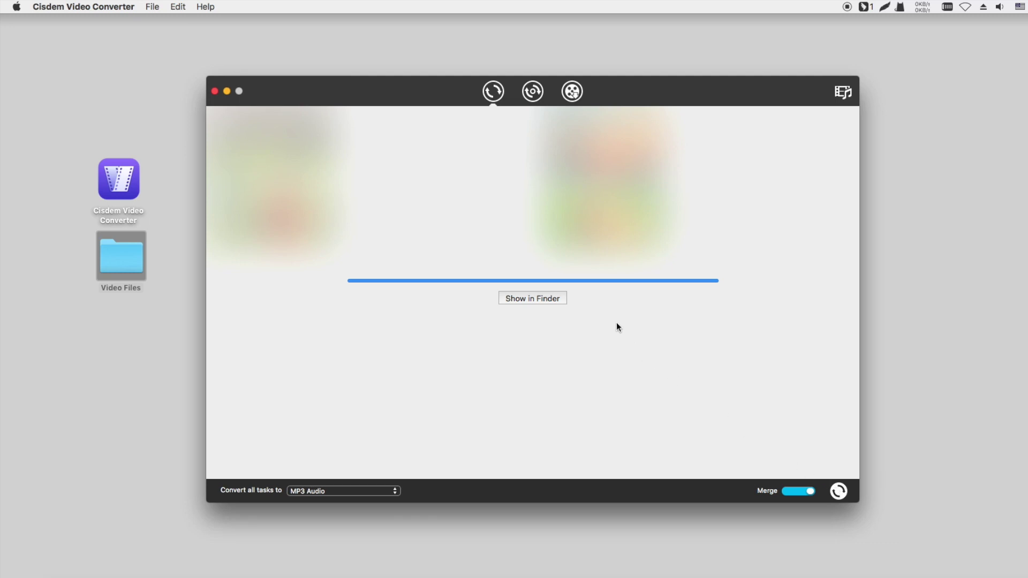
click(553, 300)
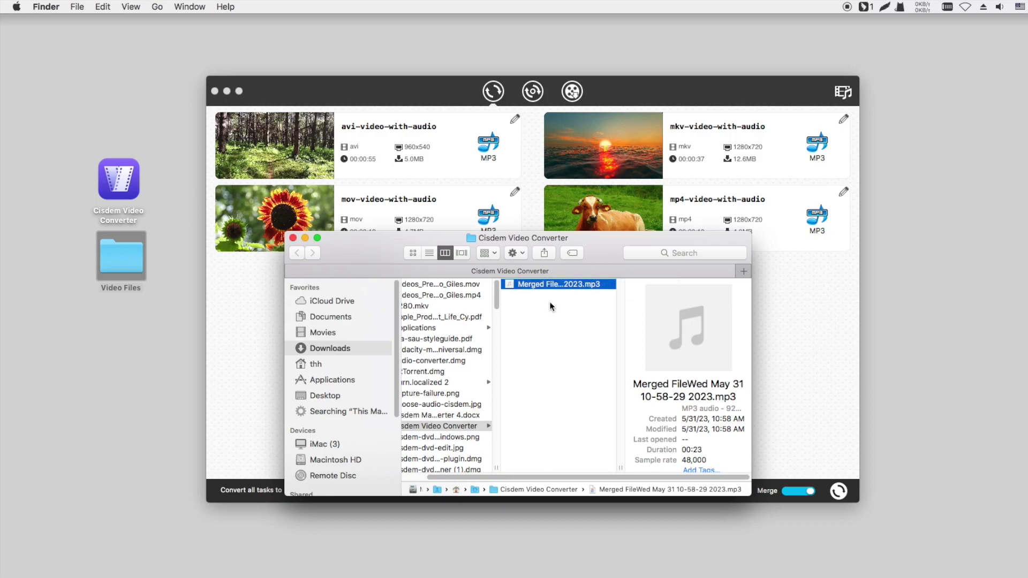
- Minimize Finder, switch Merge off, and set the mov video to WAV Audio
click(305, 238)
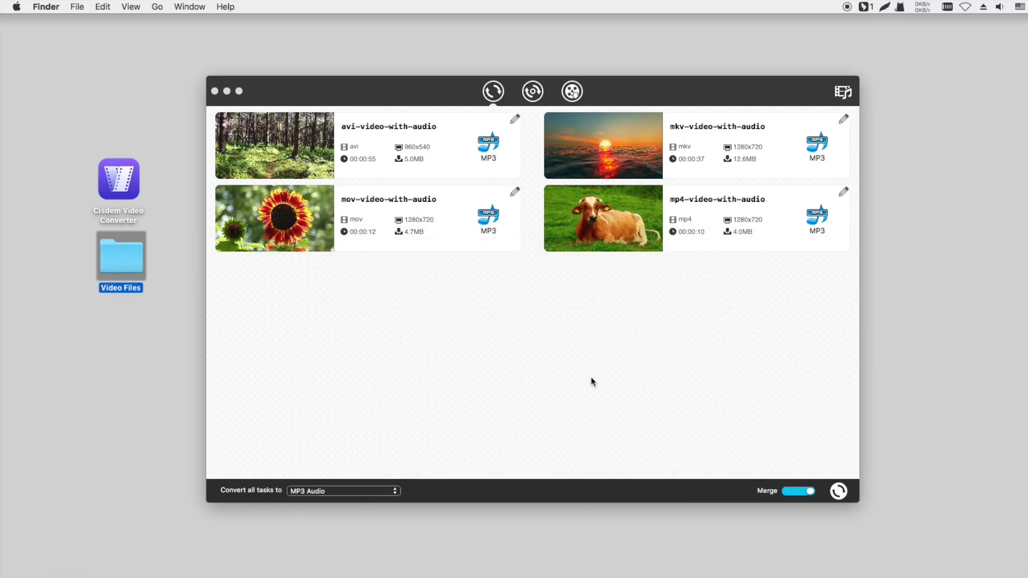
click(792, 489)
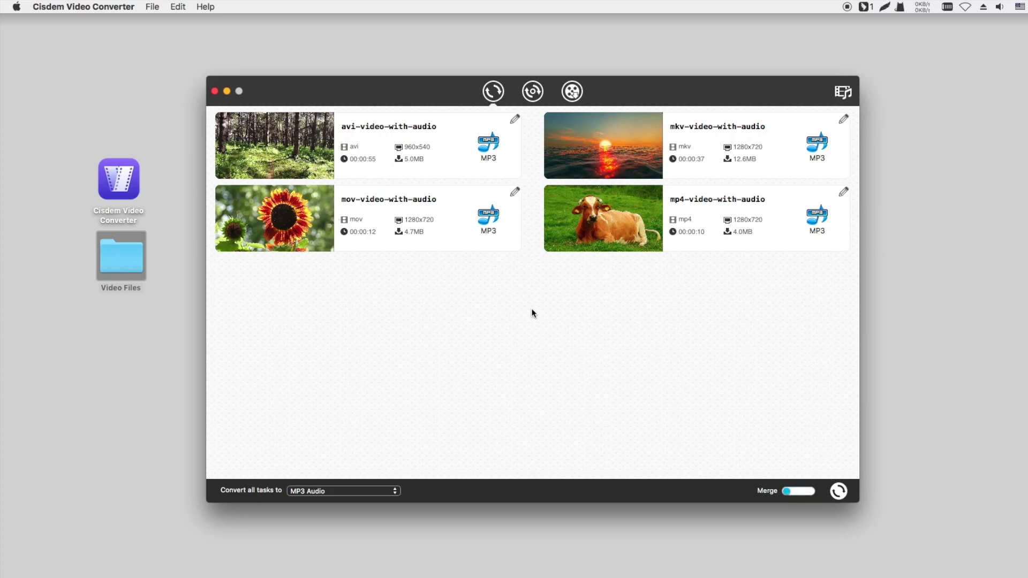
click(491, 220)
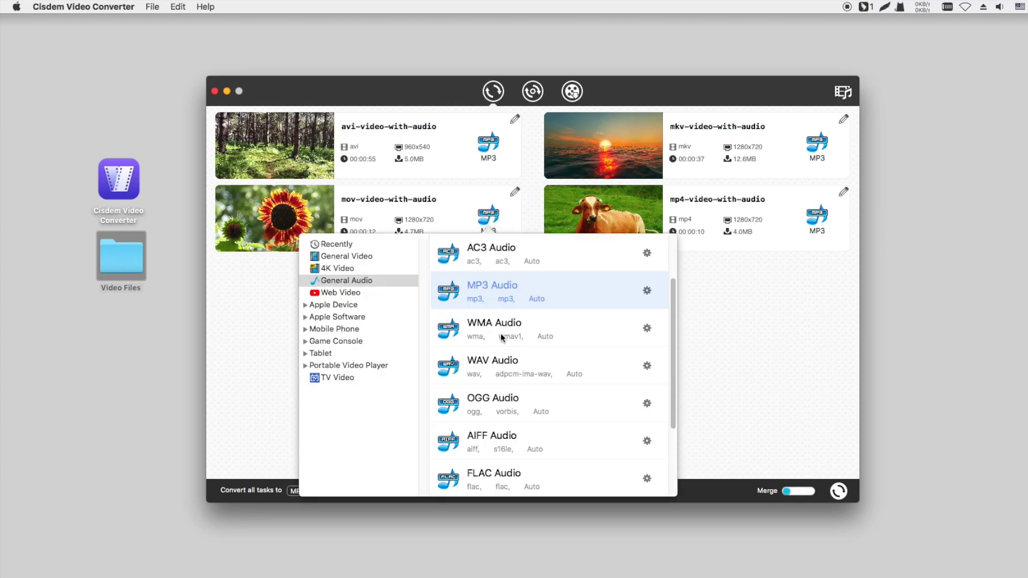
click(496, 362)
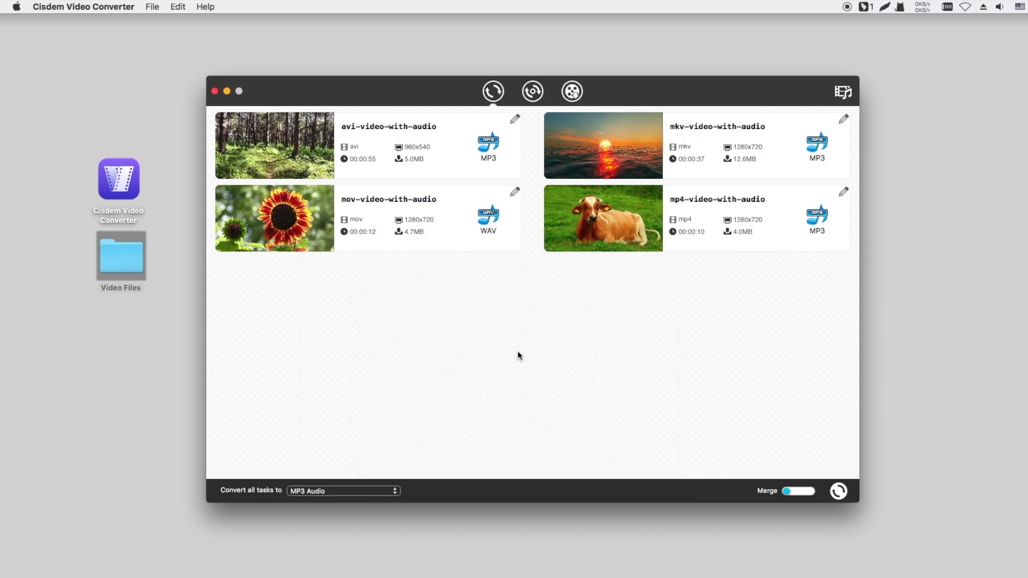
- Set the mp4 video to OGG Audio and the mkv video to FLAC Audio
click(819, 217)
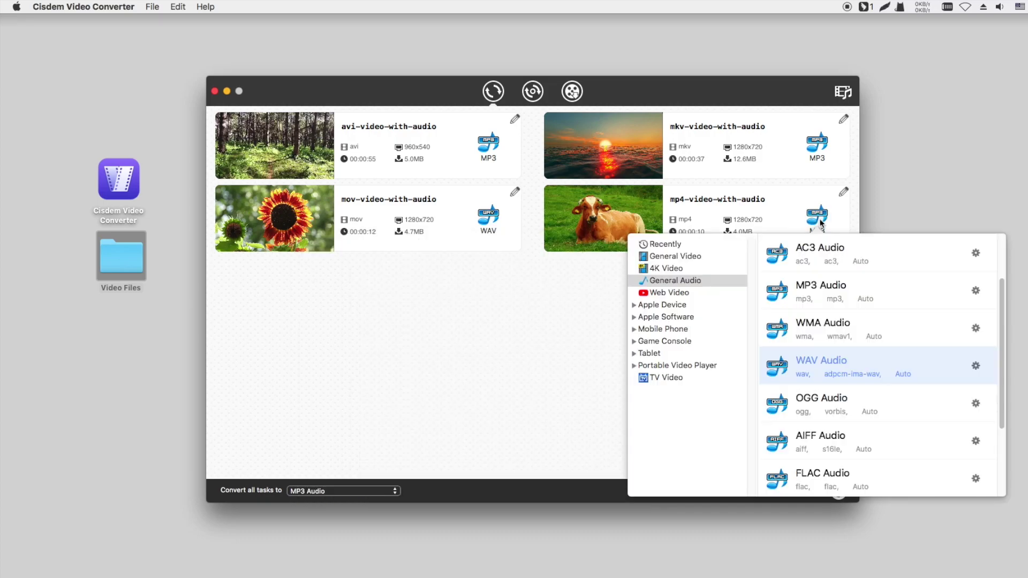
click(820, 396)
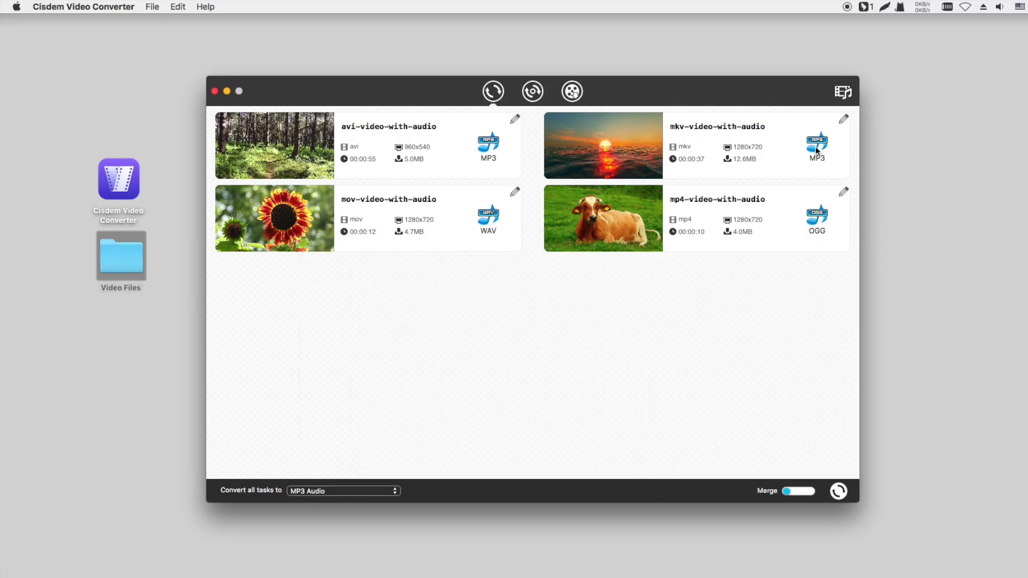
click(817, 154)
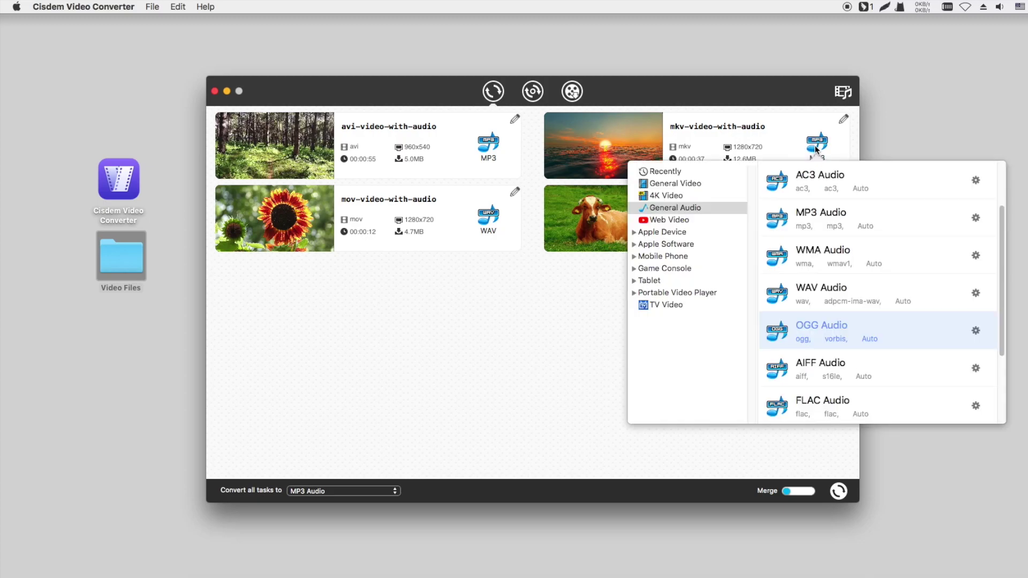
click(830, 398)
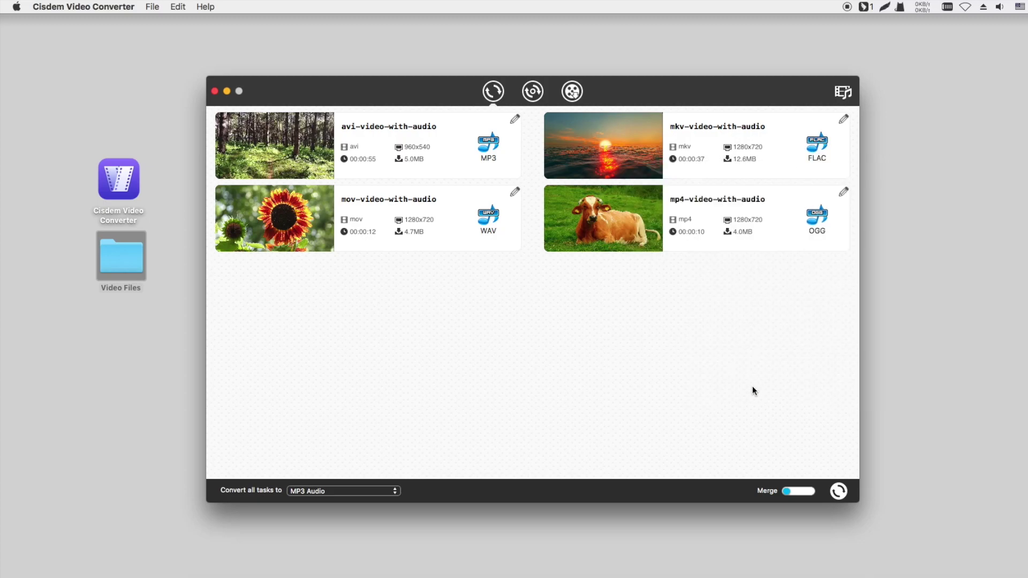
- Convert the four tasks separately, then select the new MP3, WAV, FLAC and OGG files in the output folder
click(838, 491)
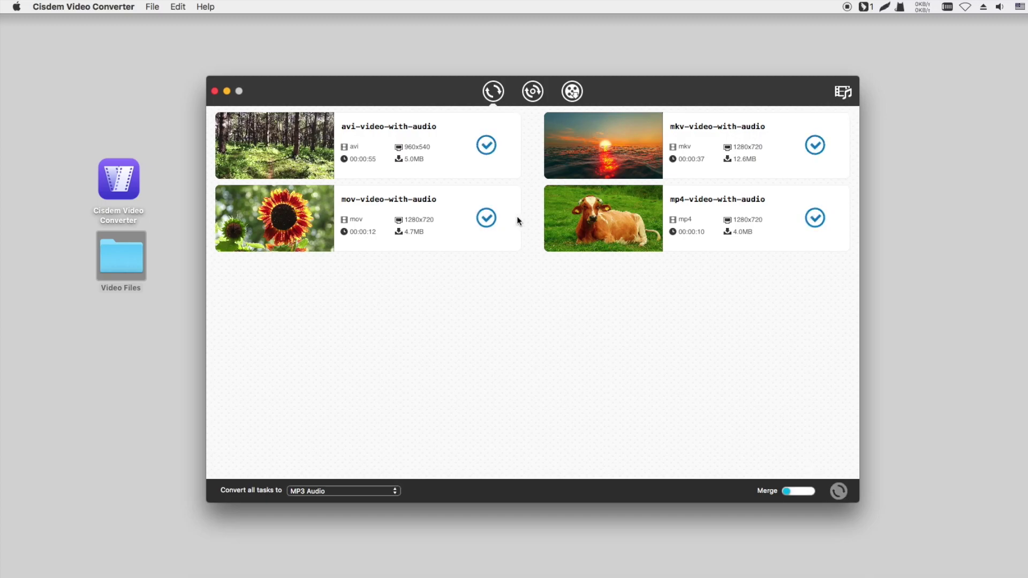
click(485, 146)
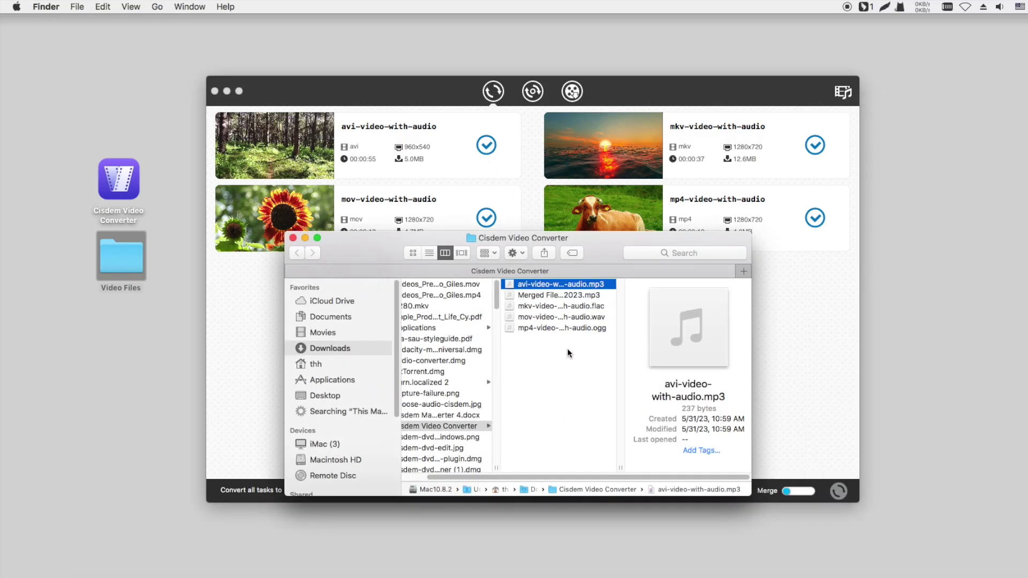
drag(567, 351, 591, 298)
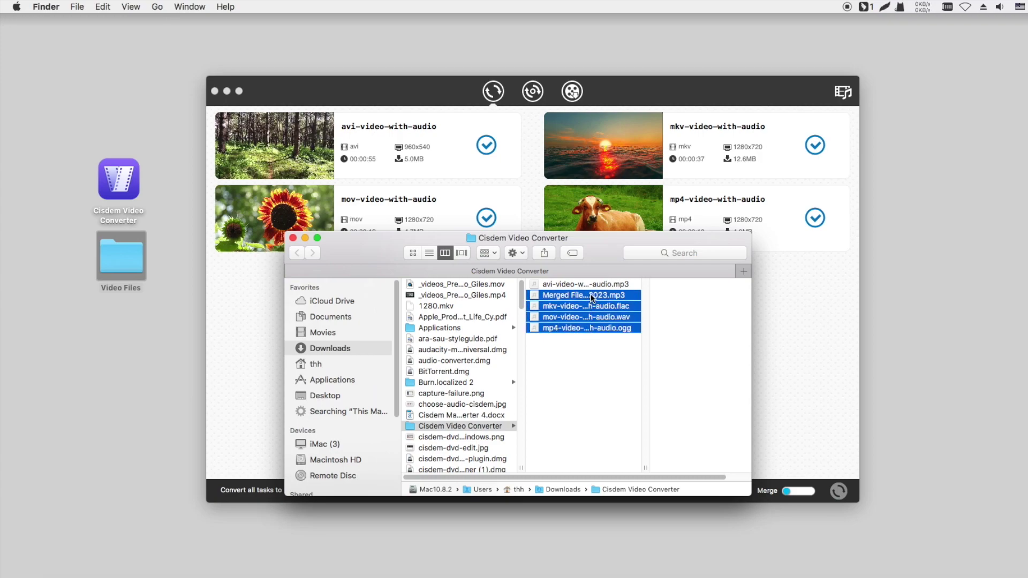